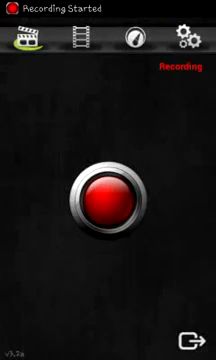
Step: Exit the screen recorder to the home screen and flip between home pages
{"action": "key", "text": "Escape"}
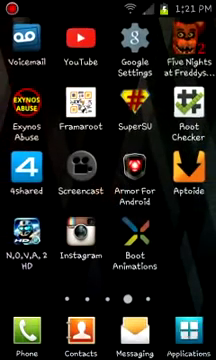
{"action": "key", "text": "Escape"}
{"action": "mouse_move", "coordinate": [60, 200]}
{"action": "left_mouse_down"}
{"action": "mouse_move", "coordinate": [180, 200]}
{"action": "mouse_move", "coordinate": [40, 200]}
{"action": "left_mouse_up"}
{"action": "mouse_move", "coordinate": [180, 200]}
{"action": "left_mouse_down"}
{"action": "mouse_move", "coordinate": [40, 200]}
{"action": "mouse_move", "coordinate": [180, 200]}
{"action": "left_mouse_up"}
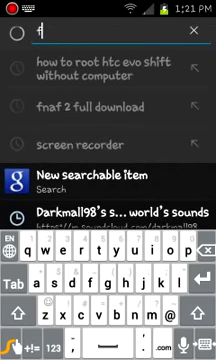
{"action": "type", "text": "rama"}
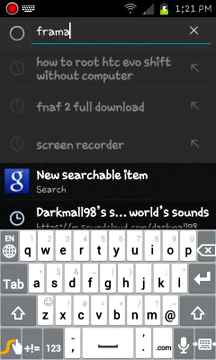
{"action": "type", "text": "root"}
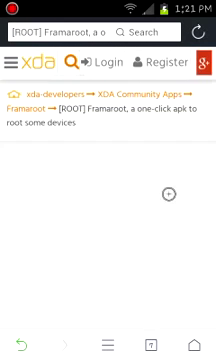
{"action": "left_click_drag", "start_coordinate": [168, 194], "coordinate": [175, 160]}
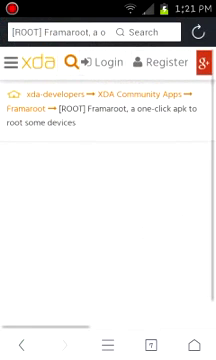
{"action": "left_click_drag", "start_coordinate": [158, 196], "coordinate": [164, 154]}
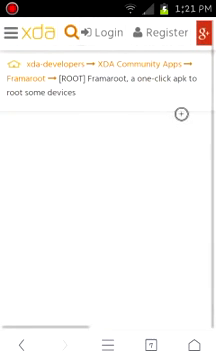
Step: Close the Screen Recorder Pro, GTA V, YouTube, Aptoide, Android Forum and duplicate Framaroot tabs
{"action": "left_click_drag", "start_coordinate": [152, 162], "coordinate": [158, 200]}
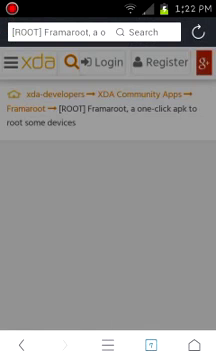
{"action": "left_click", "coordinate": [151, 345]}
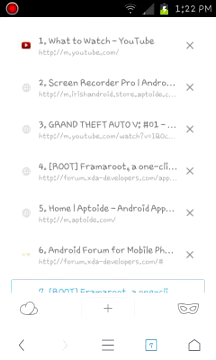
{"action": "left_click", "coordinate": [189, 83]}
{"action": "left_click", "coordinate": [189, 100]}
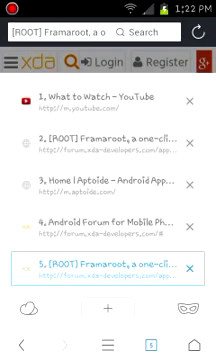
{"action": "left_click", "coordinate": [189, 100]}
{"action": "left_click", "coordinate": [189, 183]}
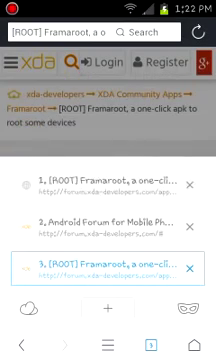
{"action": "left_click", "coordinate": [189, 225]}
{"action": "left_click", "coordinate": [189, 226]}
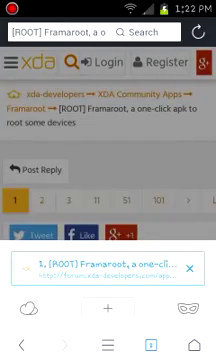
Step: Return to the thread and download the Framaroot-1.9.3.apk attachment
{"action": "left_click", "coordinate": [108, 200]}
{"action": "scroll", "coordinate": [108, 200], "scroll_direction": "down", "scroll_amount": 5}
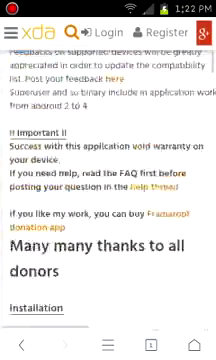
{"action": "scroll", "coordinate": [108, 200], "scroll_direction": "down", "scroll_amount": 5}
{"action": "scroll", "coordinate": [108, 200], "scroll_direction": "down", "scroll_amount": 5}
{"action": "scroll", "coordinate": [108, 200], "scroll_direction": "down", "scroll_amount": 5}
{"action": "scroll", "coordinate": [108, 200], "scroll_direction": "down", "scroll_amount": 5}
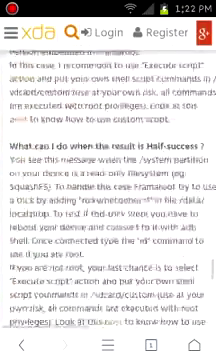
{"action": "scroll", "coordinate": [108, 200], "scroll_direction": "down", "scroll_amount": 5}
{"action": "scroll", "coordinate": [150, 190], "scroll_direction": "down", "scroll_amount": 5}
{"action": "scroll", "coordinate": [168, 148], "scroll_direction": "down", "scroll_amount": 4}
{"action": "scroll", "coordinate": [168, 148], "scroll_direction": "down", "scroll_amount": 2}
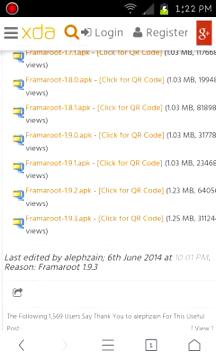
{"action": "scroll", "coordinate": [108, 180], "scroll_direction": "up", "scroll_amount": 1}
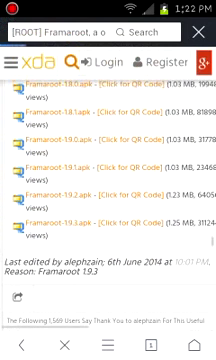
{"action": "left_click", "coordinate": [90, 221]}
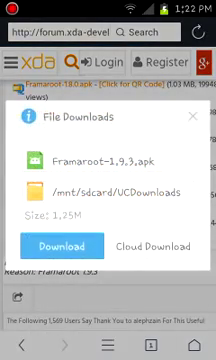
{"action": "left_click", "coordinate": [61, 246]}
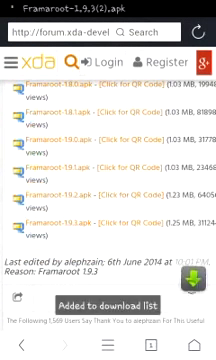
Step: Follow the download list, then install Framaroot 1.9.3 over the previous version
{"action": "left_click", "coordinate": [191, 279]}
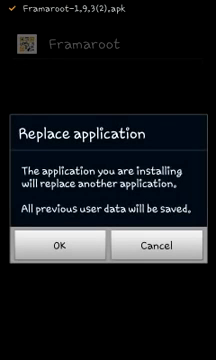
{"action": "left_click", "coordinate": [59, 244]}
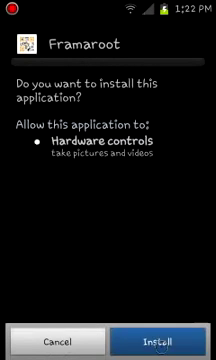
{"action": "left_click", "coordinate": [158, 341]}
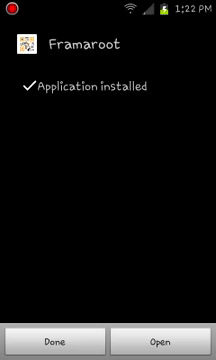
Step: Launch Framaroot, keep Install SuperSU, and try the Sam exploit, dismissing its failure
{"action": "left_click", "coordinate": [160, 342]}
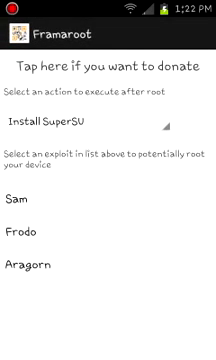
{"action": "left_click", "coordinate": [90, 122]}
{"action": "left_click", "coordinate": [60, 151]}
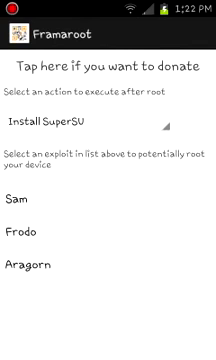
{"action": "left_click", "coordinate": [60, 198]}
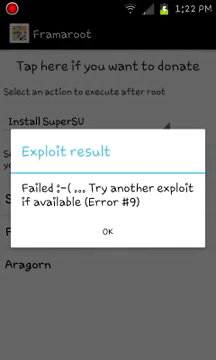
{"action": "left_click", "coordinate": [108, 231]}
Step: Try the Aragorn, Frodo and Sam exploits, dismissing each Error #9 result
{"action": "left_click", "coordinate": [28, 264]}
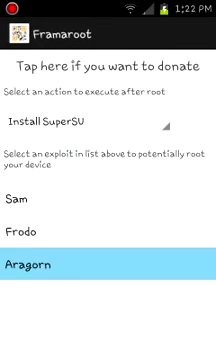
{"action": "left_click", "coordinate": [108, 238]}
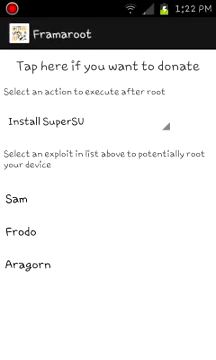
{"action": "left_click", "coordinate": [108, 231]}
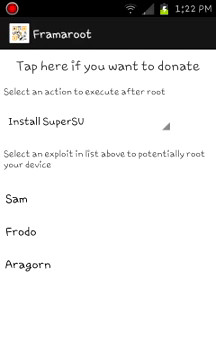
{"action": "left_click", "coordinate": [108, 264]}
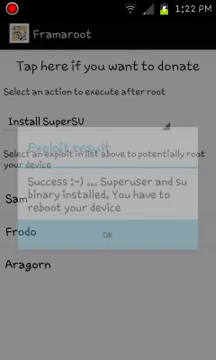
{"action": "left_click", "coordinate": [108, 233]}
{"action": "left_click", "coordinate": [116, 196]}
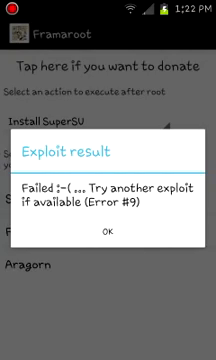
{"action": "left_click", "coordinate": [118, 232]}
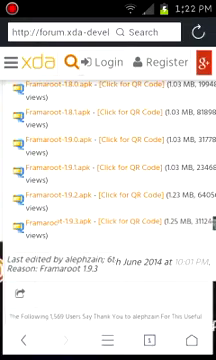
Step: Go to the home screen and browse the home pages back to the clock page
{"action": "key", "text": "Home"}
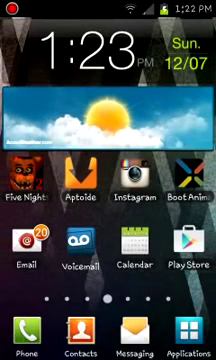
{"action": "left_click_drag", "start_coordinate": [60, 200], "coordinate": [150, 200]}
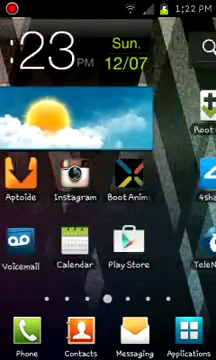
{"action": "left_click_drag", "start_coordinate": [60, 200], "coordinate": [180, 200]}
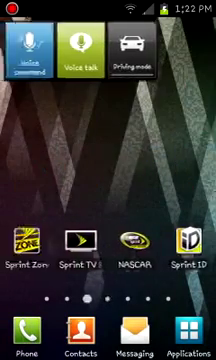
{"action": "left_click_drag", "start_coordinate": [60, 200], "coordinate": [180, 200]}
{"action": "mouse_move", "coordinate": [160, 200]}
{"action": "left_mouse_down"}
{"action": "mouse_move", "coordinate": [50, 200]}
{"action": "mouse_move", "coordinate": [160, 200]}
{"action": "left_mouse_up"}
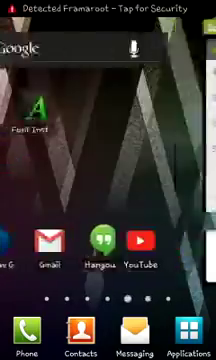
{"action": "left_click_drag", "start_coordinate": [50, 200], "coordinate": [160, 200]}
Step: Dismiss the Detected Framaroot notification and return to the clock home page
{"action": "left_click_drag", "start_coordinate": [108, 4], "coordinate": [108, 300]}
{"action": "left_click_drag", "start_coordinate": [60, 248], "coordinate": [200, 248]}
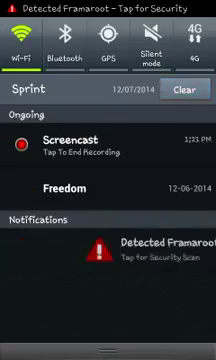
{"action": "left_click_drag", "start_coordinate": [108, 350], "coordinate": [108, 160]}
{"action": "mouse_move", "coordinate": [50, 200]}
{"action": "left_mouse_down"}
{"action": "mouse_move", "coordinate": [160, 200]}
{"action": "mouse_move", "coordinate": [50, 200]}
{"action": "left_mouse_up"}
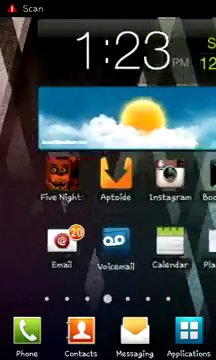
{"action": "left_click_drag", "start_coordinate": [160, 200], "coordinate": [50, 200]}
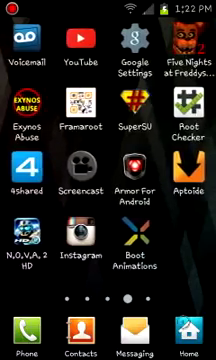
{"action": "left_click_drag", "start_coordinate": [50, 200], "coordinate": [160, 200]}
{"action": "mouse_move", "coordinate": [50, 180]}
{"action": "left_mouse_down"}
{"action": "mouse_move", "coordinate": [170, 180]}
{"action": "mouse_move", "coordinate": [50, 180]}
{"action": "left_mouse_up"}
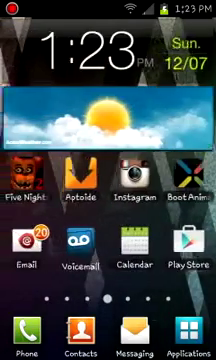